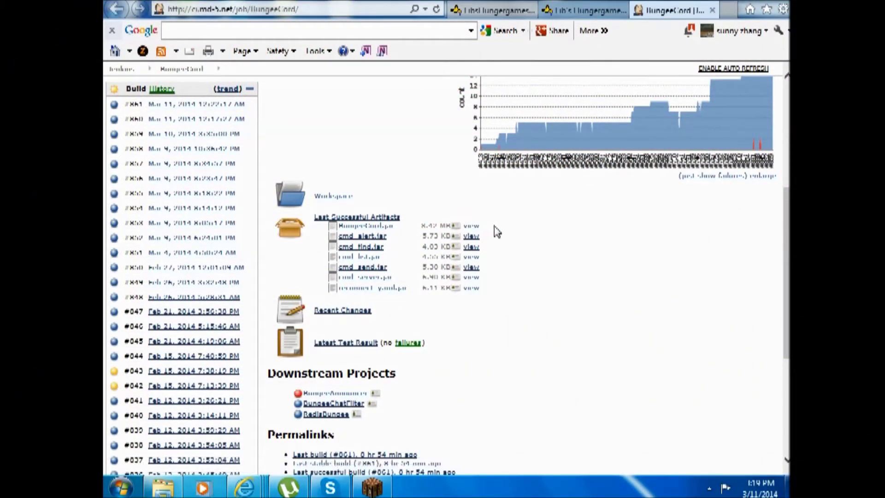
Step: Highlight part of the BungeeCord Jenkins job address, then return to the bungee cord folder window
left_click(217, 10)
left_click_drag(299, 9, 157, 11)
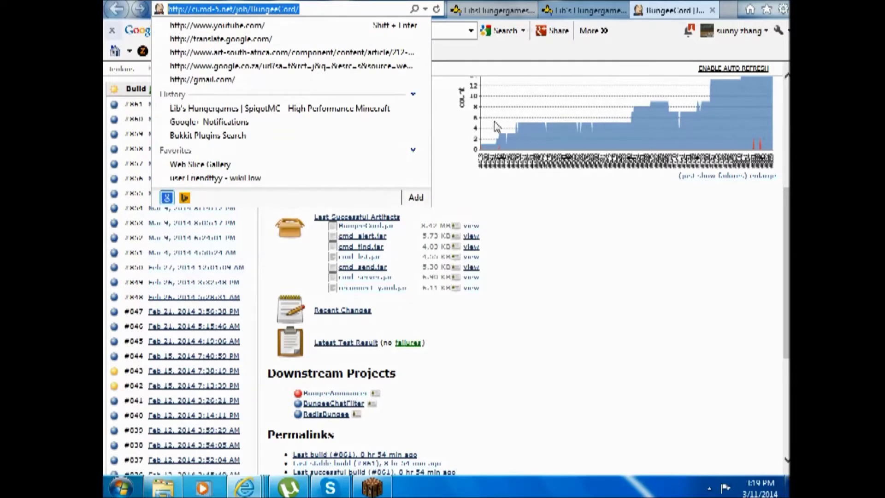
left_click(475, 203)
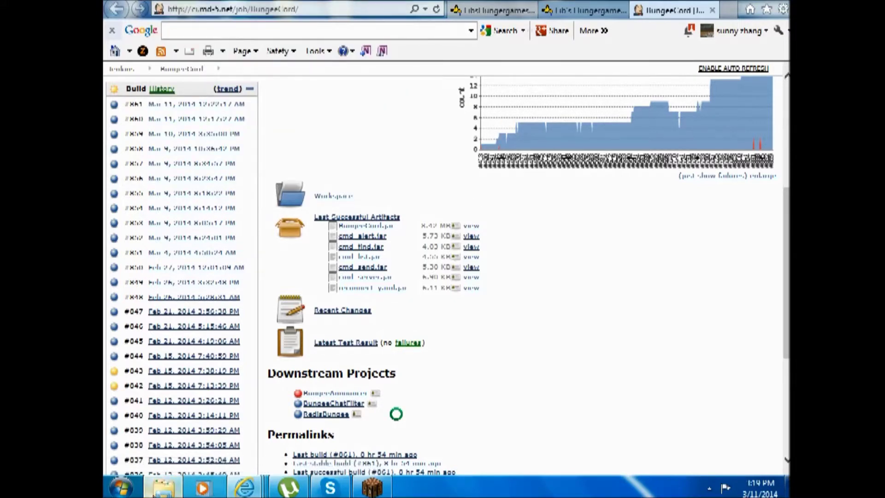
left_click(163, 487)
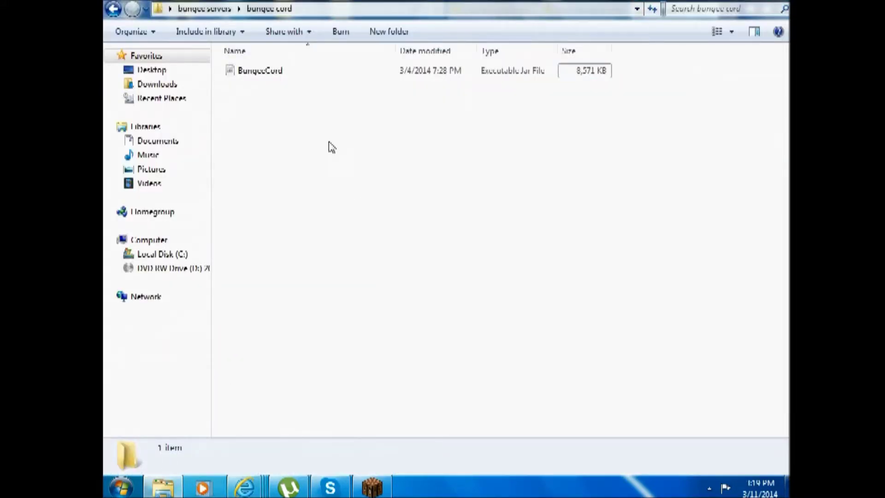
Step: Go up to bungee servers, briefly select the three server folders, then reopen bungee cord
left_click(112, 8)
left_click_drag(302, 145, 273, 61)
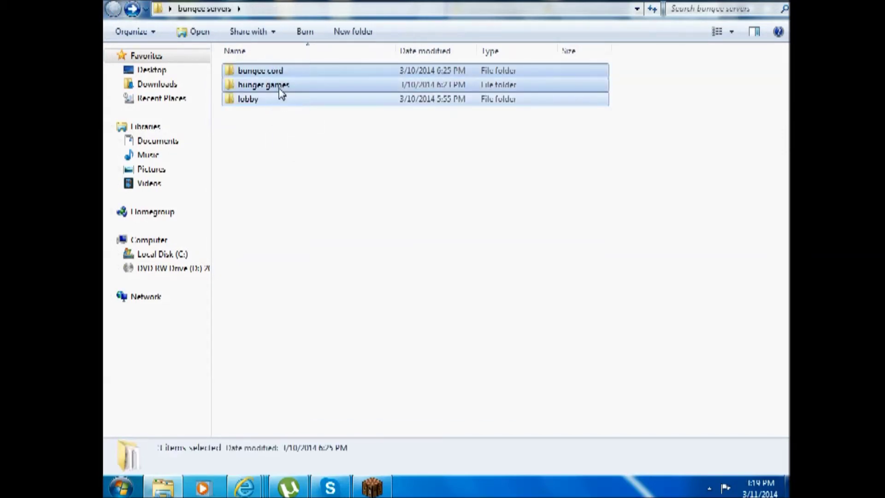
left_click(282, 145)
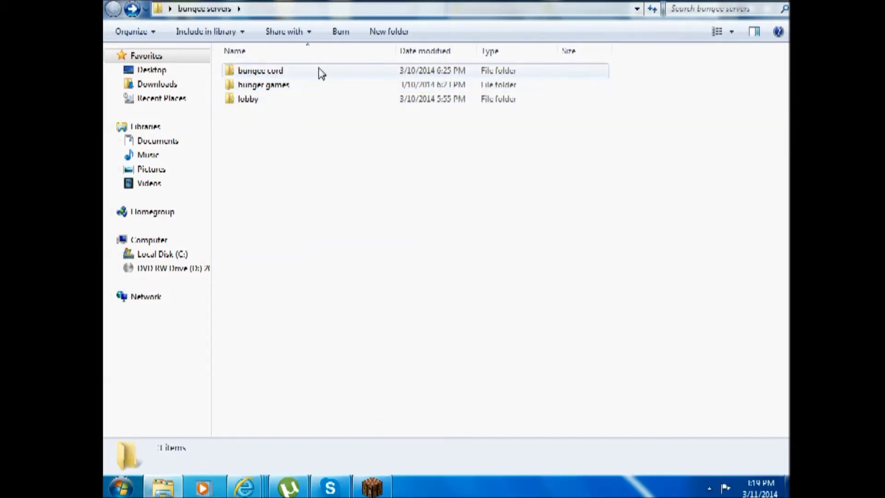
double_click(320, 73)
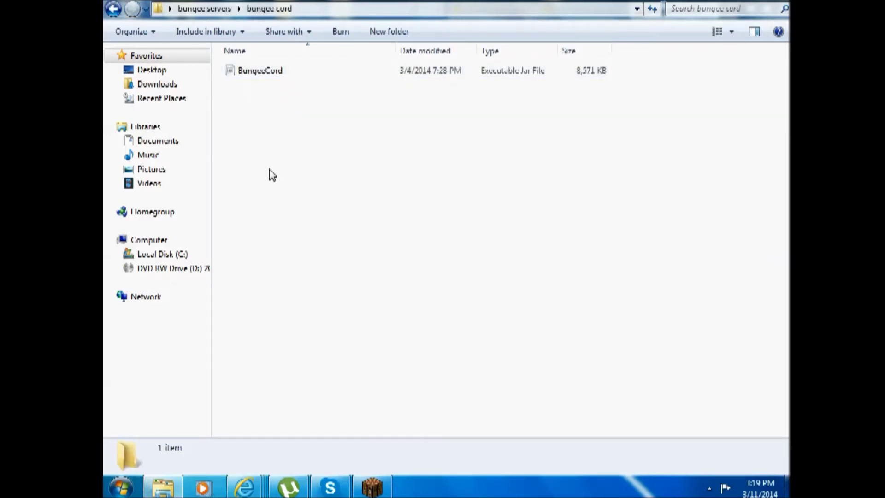
Step: Open the user's personal folder in a new Explorer window and show its Desktop contents
left_click(122, 487)
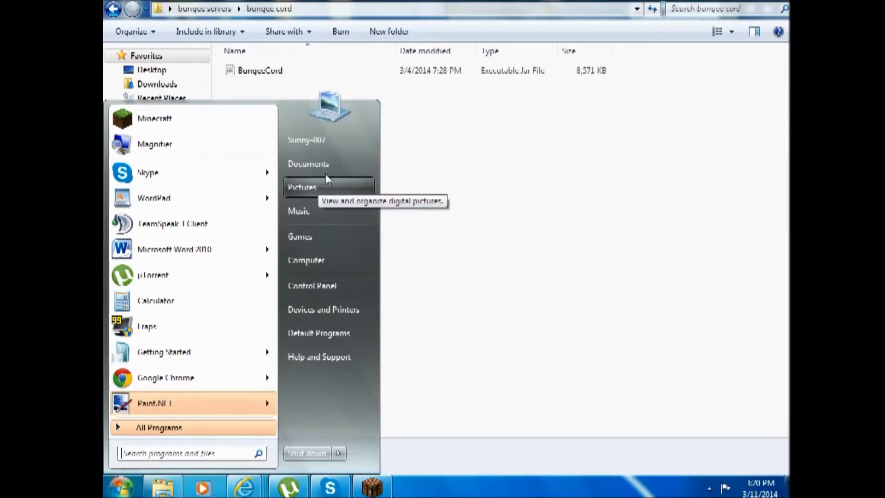
left_click(333, 148)
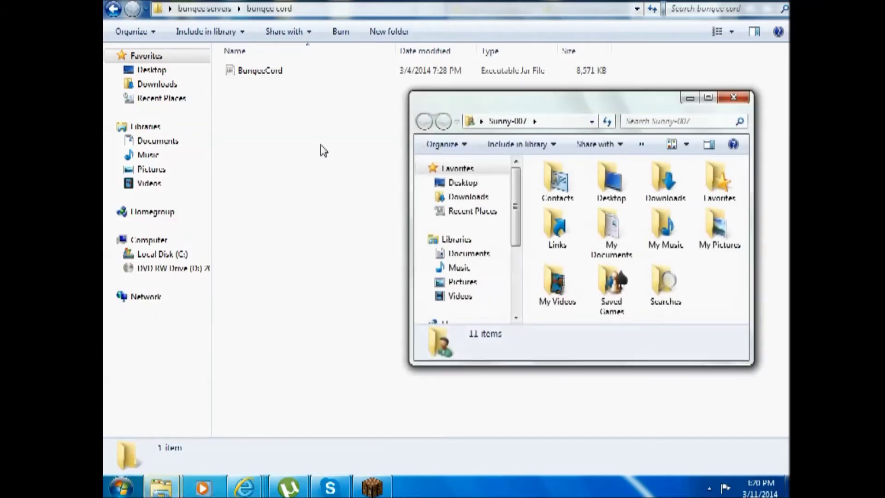
left_click(461, 183)
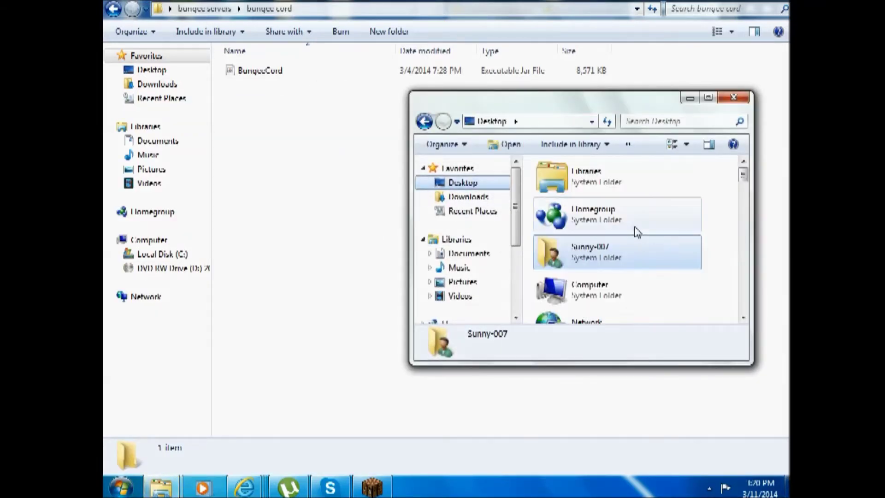
left_click_drag(743, 174, 733, 232)
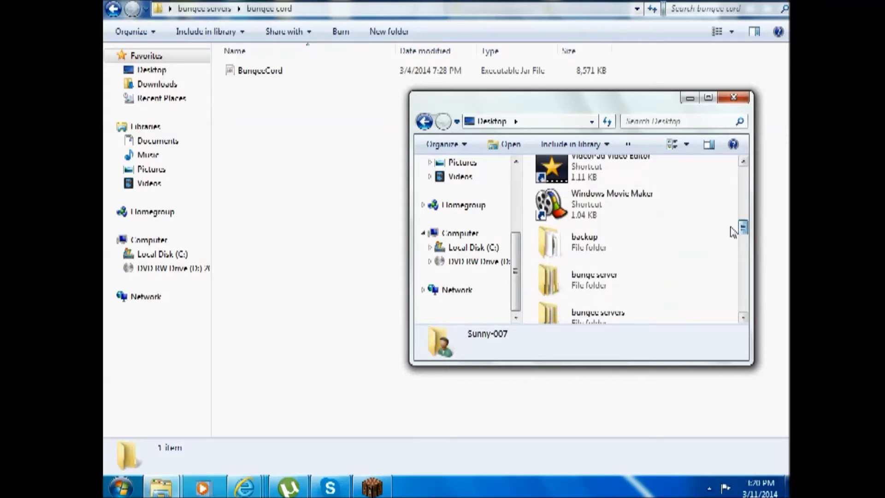
left_click(717, 247)
scroll(714, 246, "down", 2)
scroll(712, 246, "down", 1)
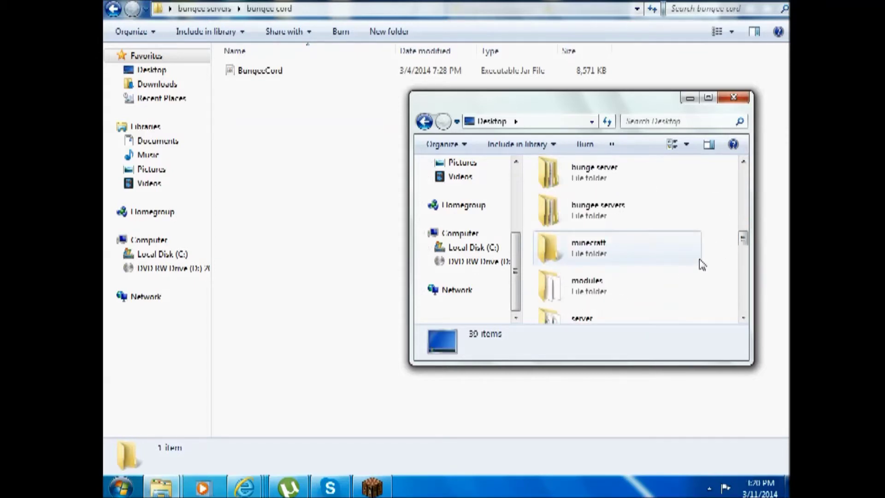
Step: Navigate into bunge server > New folder and bring up the context menu for run.bat
left_click(644, 224)
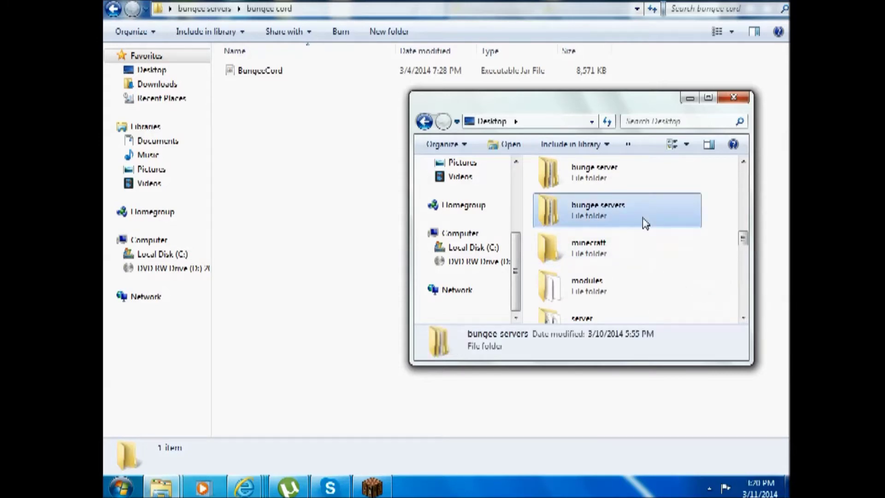
double_click(663, 187)
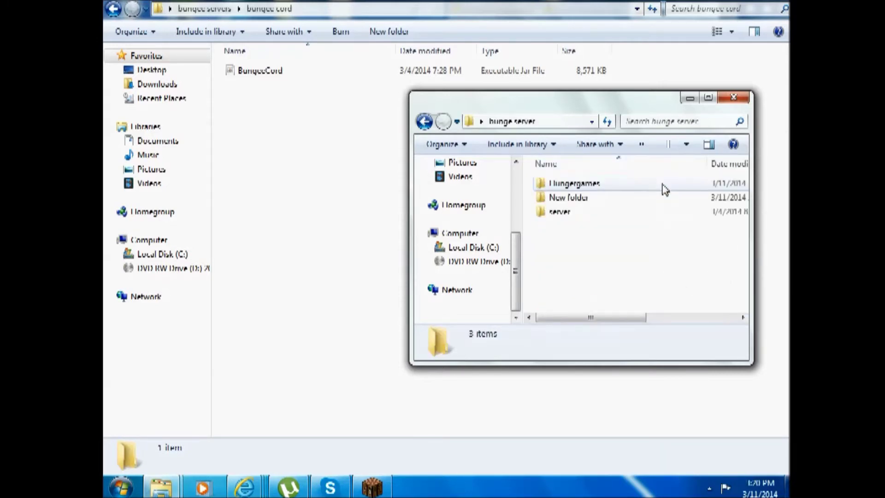
double_click(643, 198)
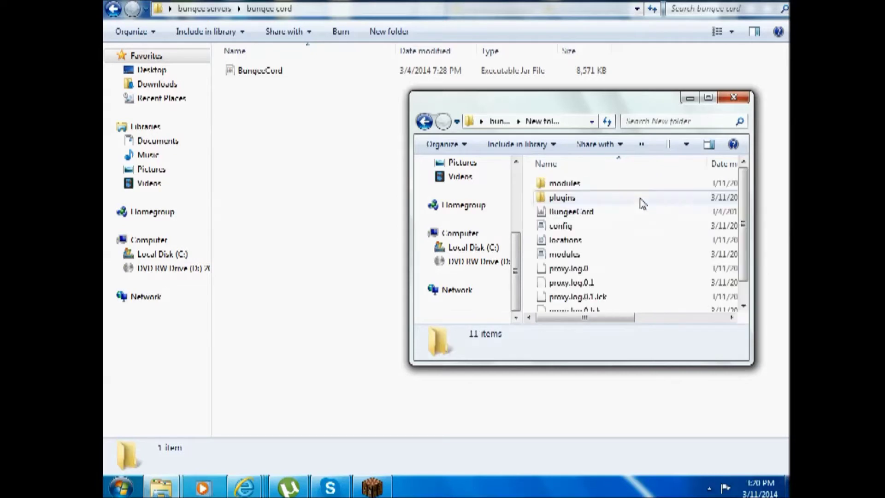
scroll(595, 263, "down", 1)
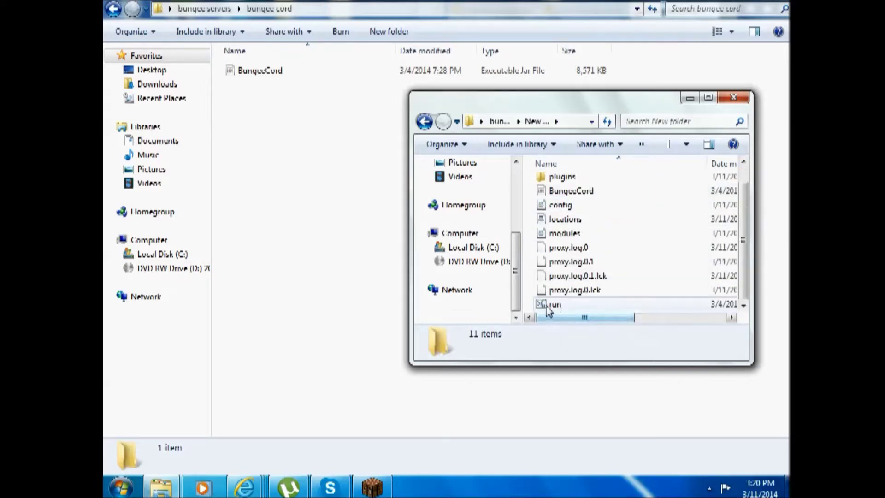
right_click(551, 305)
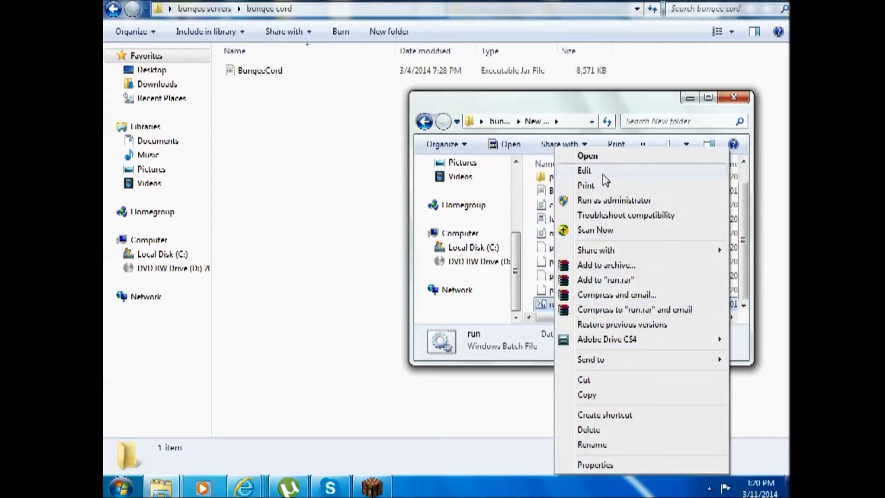
Step: Open run.bat in Notepad and copy its java launch command line
left_click(603, 175)
left_click_drag(479, 165, 262, 165)
right_click(360, 165)
left_click(411, 210)
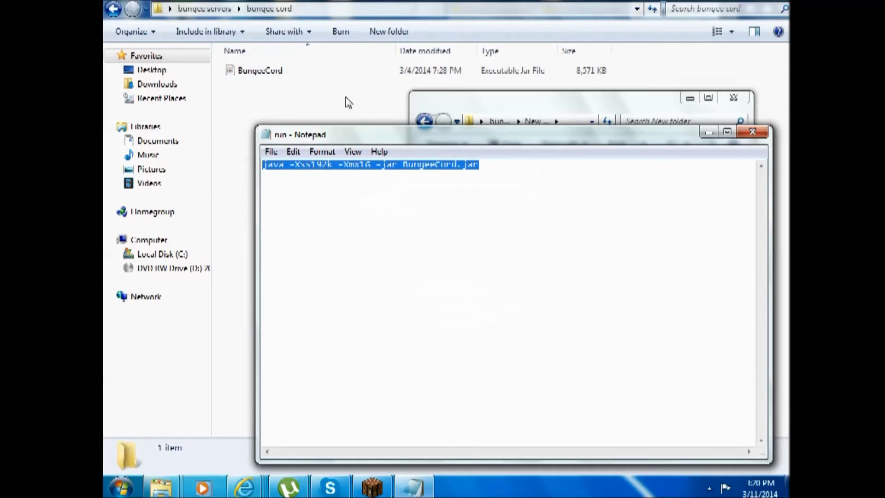
Step: Create a New Text Document in the bungee cord folder and open it in Notepad
left_click(347, 104)
right_click(337, 116)
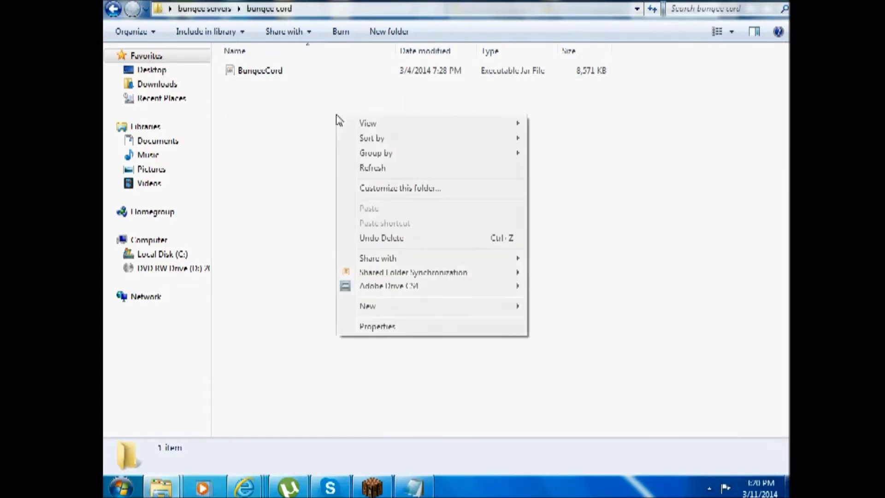
mouse_move(522, 308)
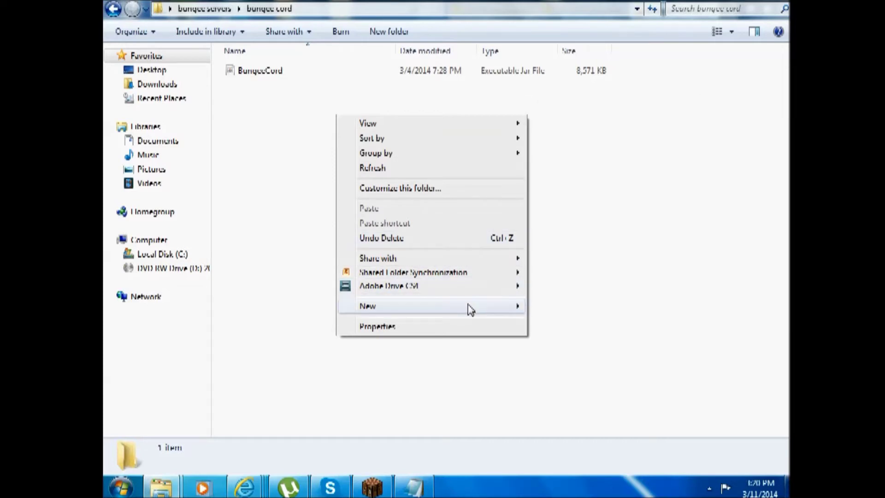
mouse_move(470, 308)
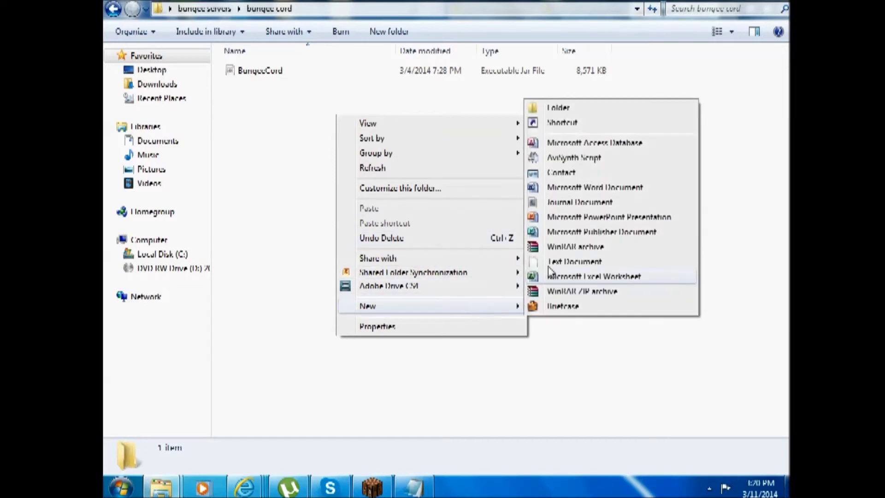
left_click(574, 261)
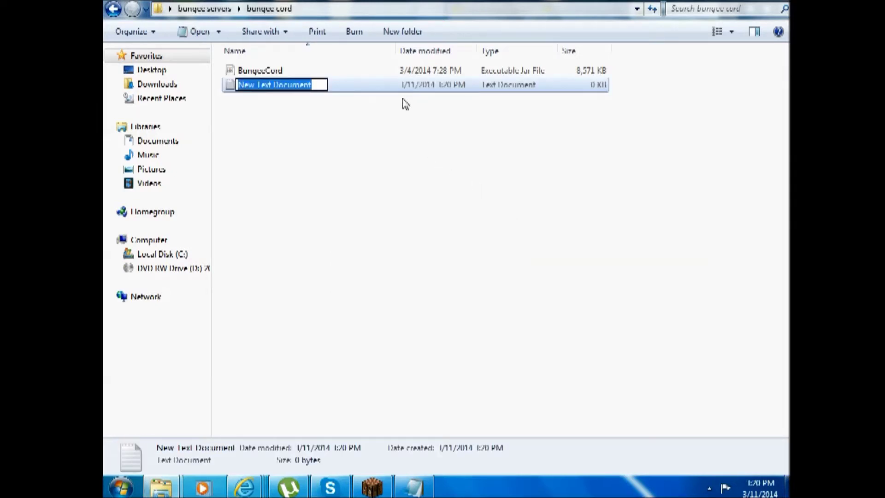
key("Return")
double_click(388, 91)
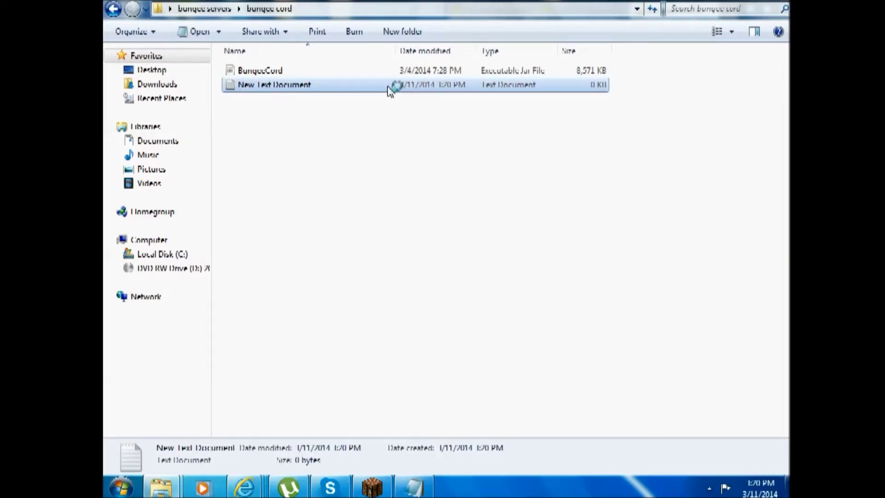
Step: Paste the copied java launch line into the empty document
right_click(406, 200)
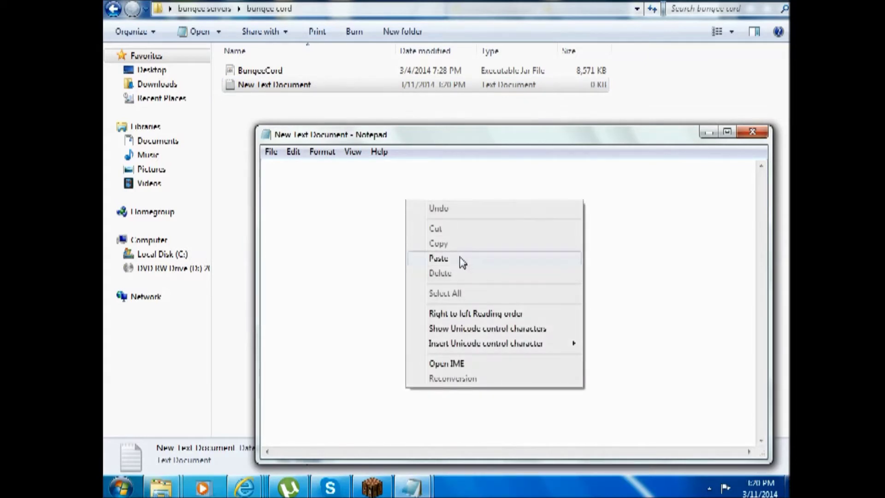
left_click(463, 261)
left_click_drag(479, 165, 252, 184)
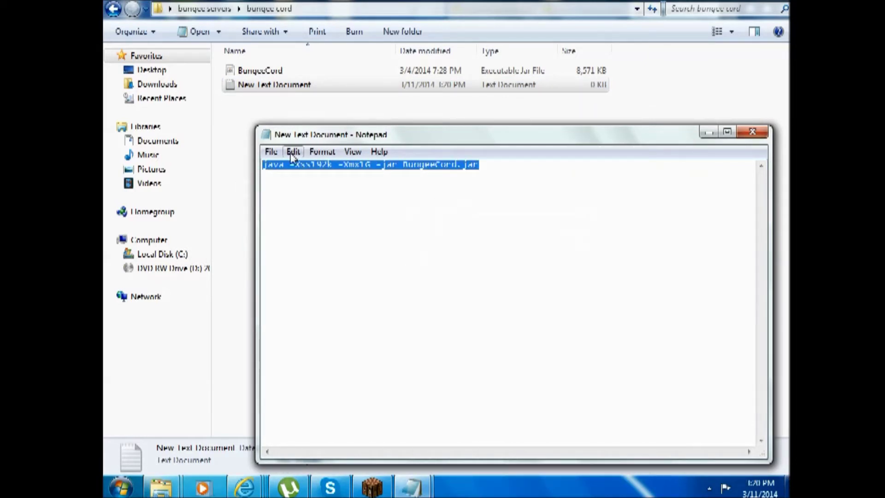
Step: Save the document as run.bat with type All Files, then close Notepad
left_click(271, 152)
left_click(328, 212)
type("\"")
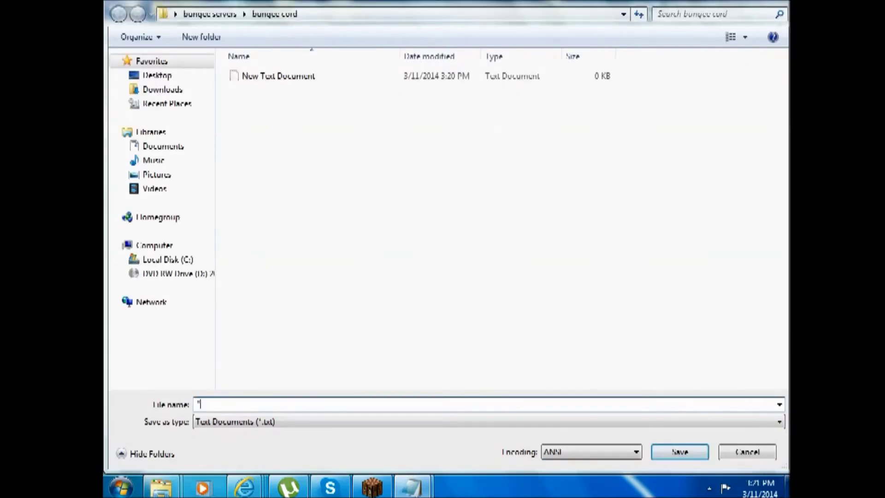
type("run.bat\"")
left_click(322, 422)
left_click(296, 443)
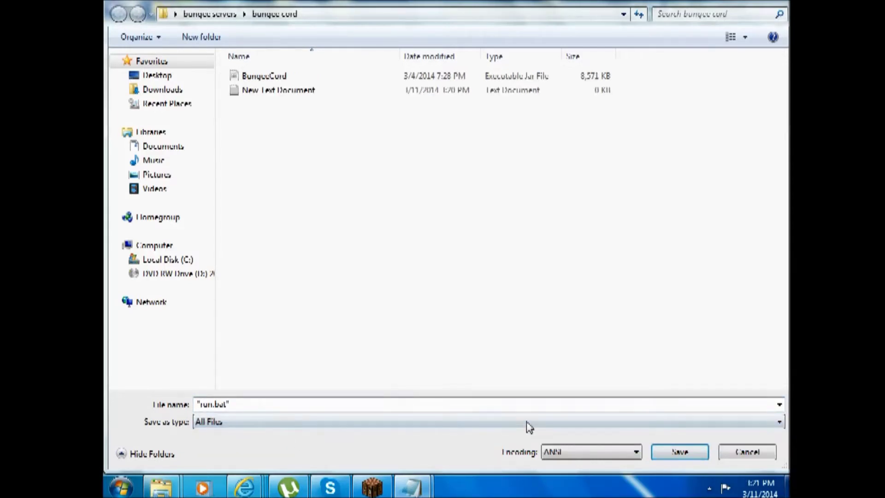
left_click(674, 453)
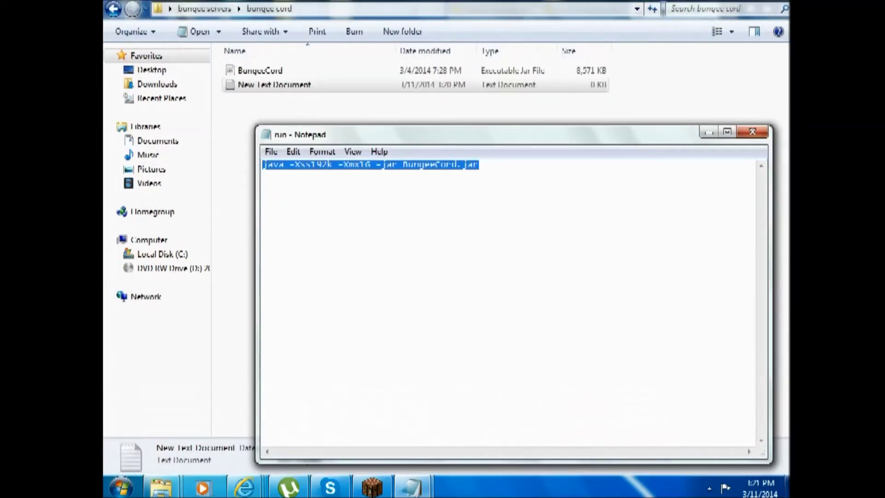
left_click(752, 132)
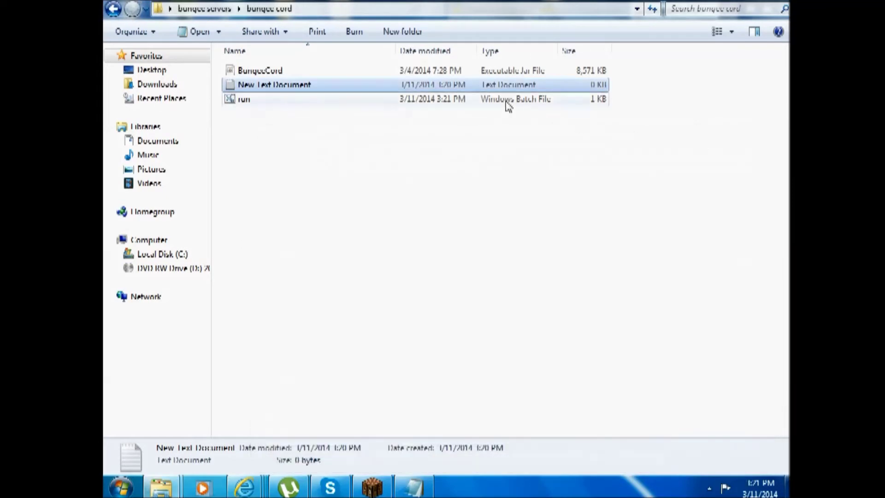
Step: Delete the empty New Text Document from the bungee cord folder
right_click(479, 90)
left_click(505, 357)
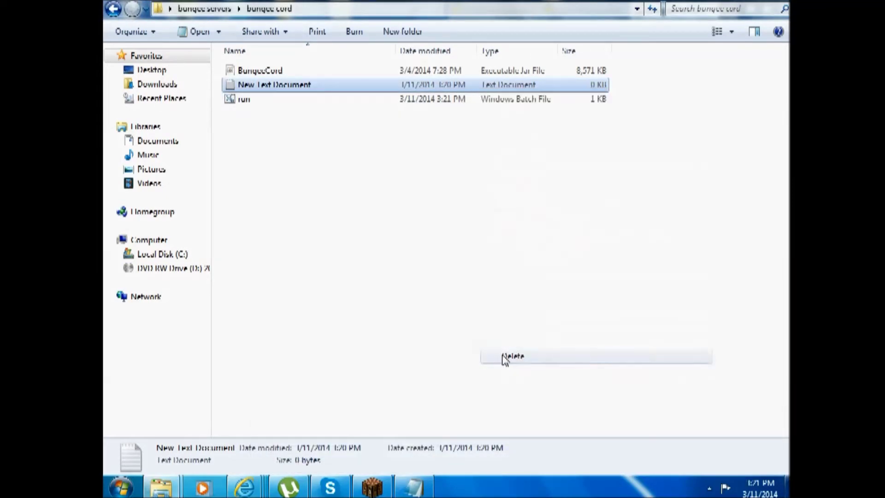
left_click(503, 292)
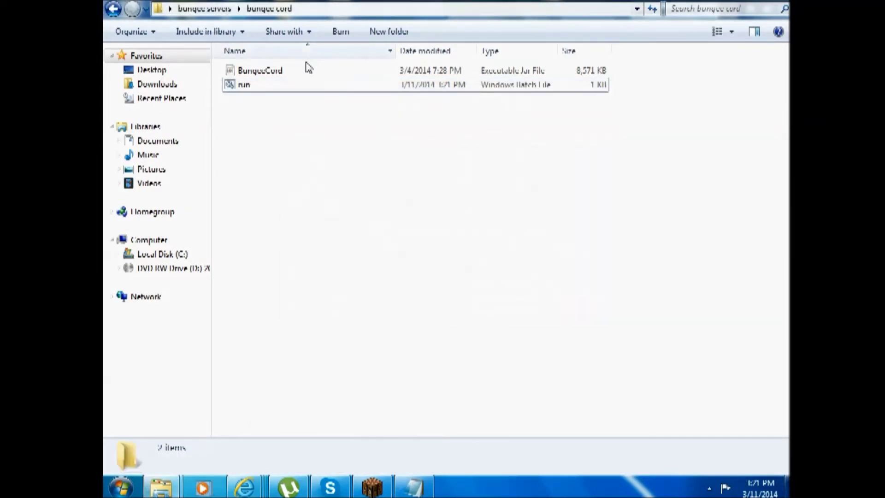
Step: Run run.bat to start BungeeCord and generate its files, then close the console
double_click(313, 90)
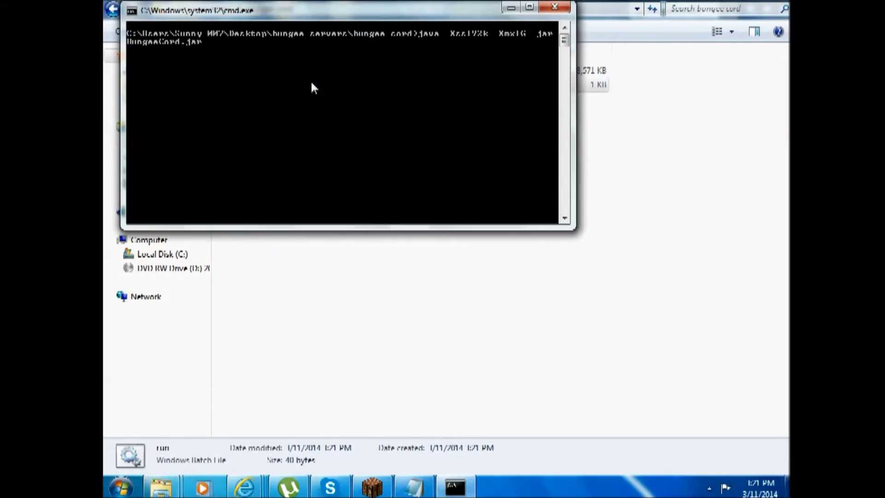
left_click_drag(452, 18, 579, 193)
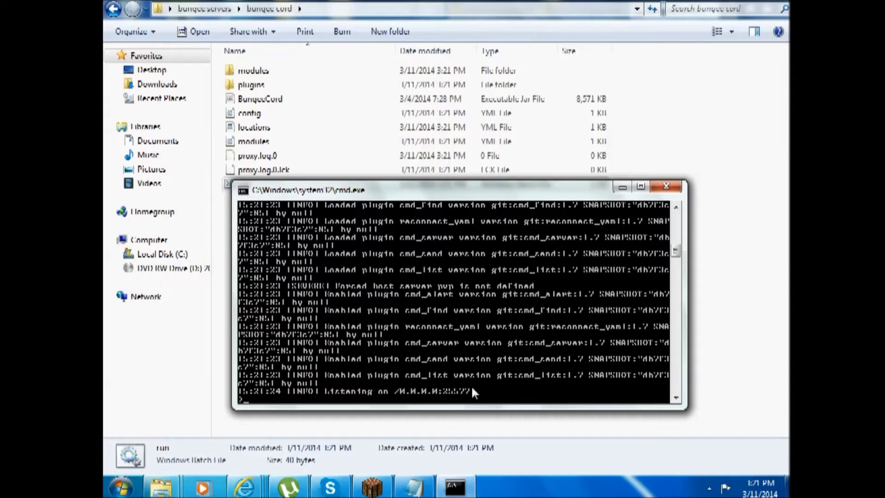
left_click(666, 192)
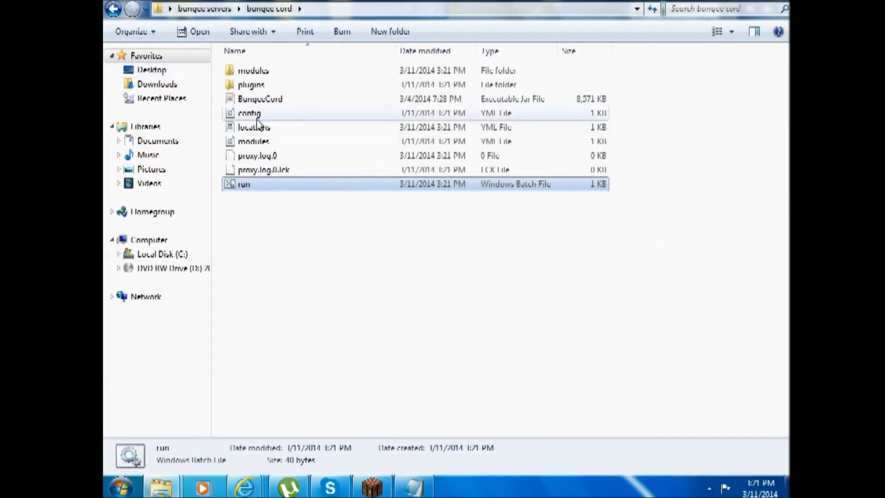
Step: Open config.yml in WordPad and replace the player limit -1 with 20
double_click(255, 115)
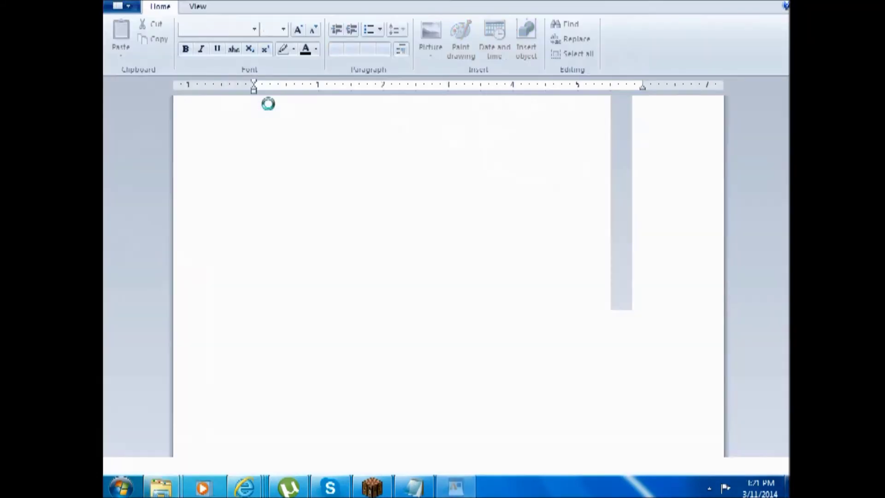
scroll(306, 175, "down", 2)
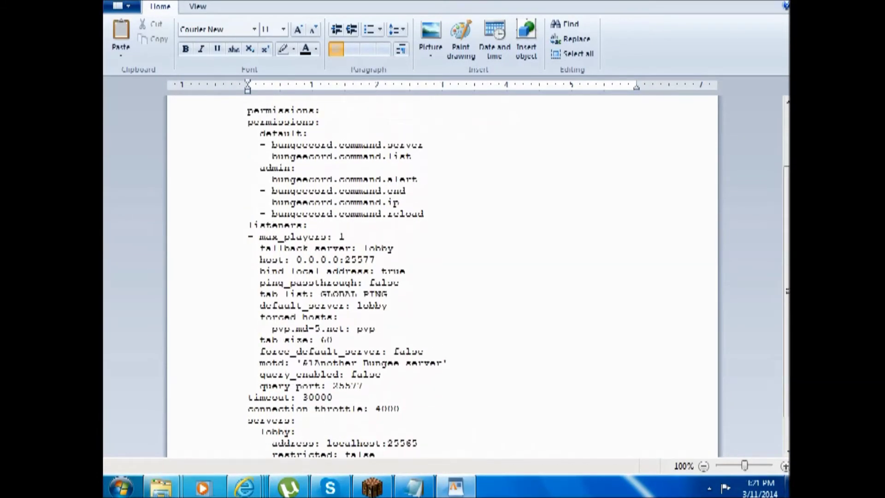
scroll(368, 277, "down", 1)
scroll(369, 277, "up", 3)
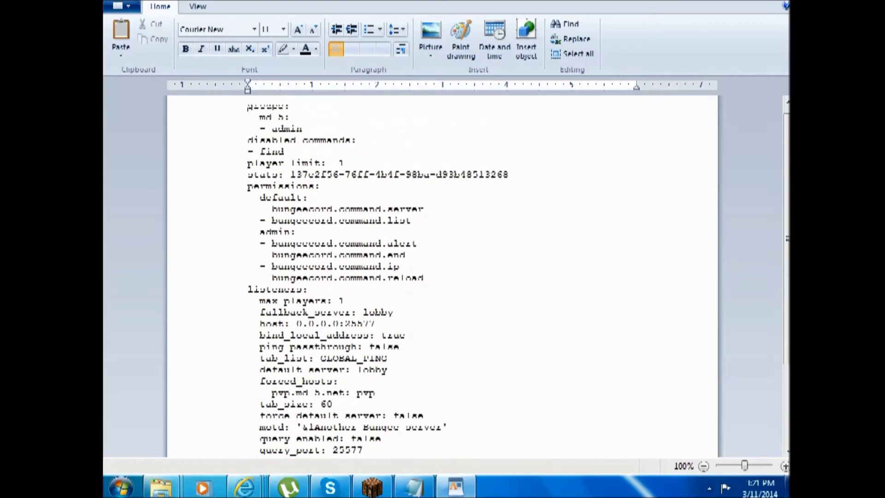
left_click_drag(333, 169, 344, 168)
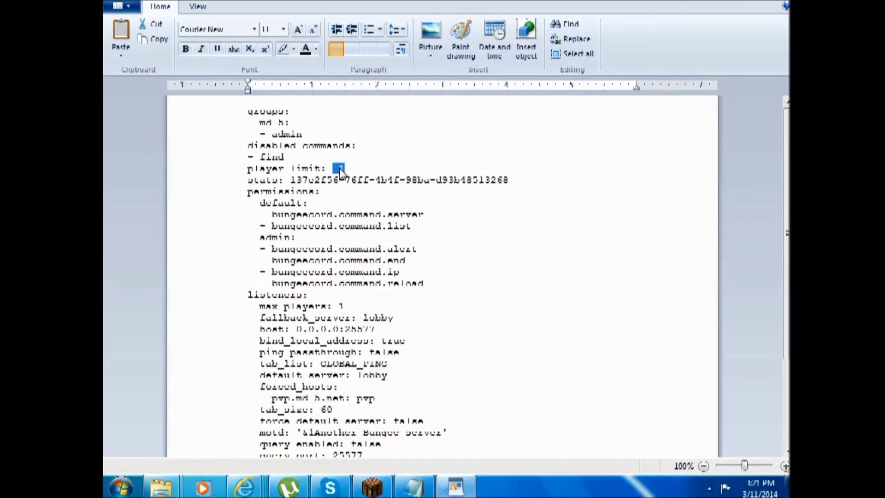
type("20")
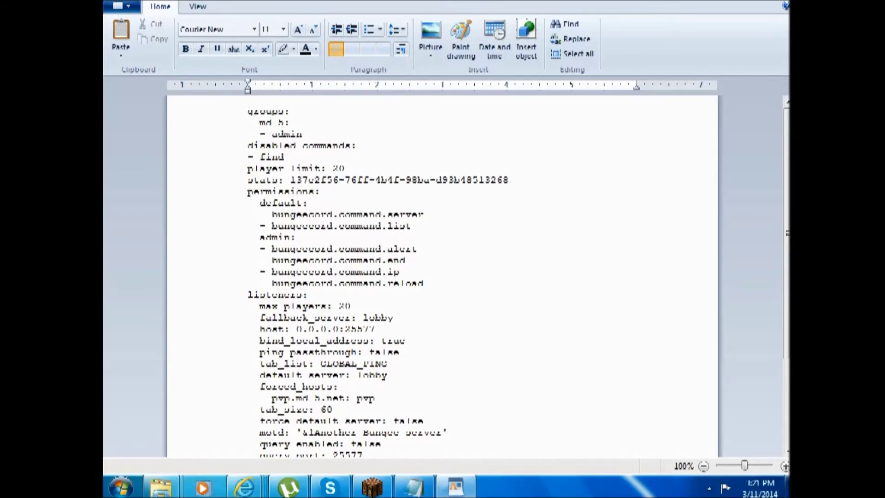
Step: Replace the lobby server's motd text with '&2Lobby'
scroll(442, 277, "down", 4)
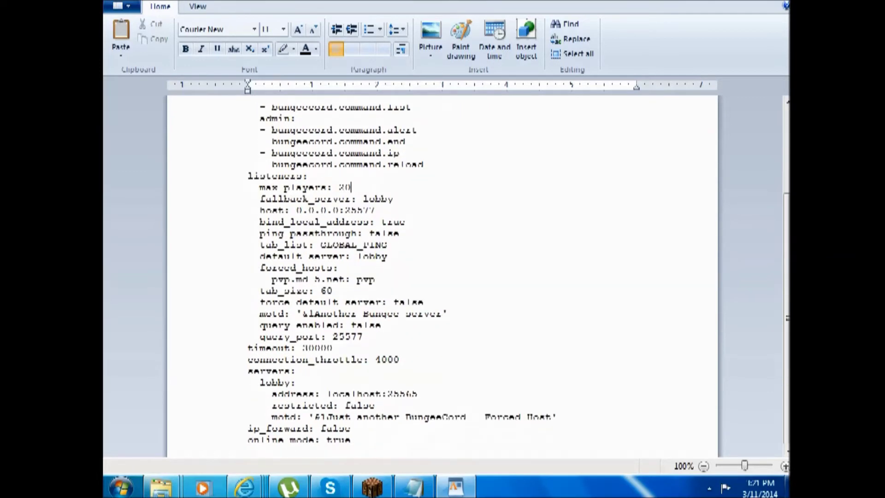
left_click_drag(557, 417, 332, 420)
key("BackSpace")
type("2")
key("Caps_Lock")
type("Y")
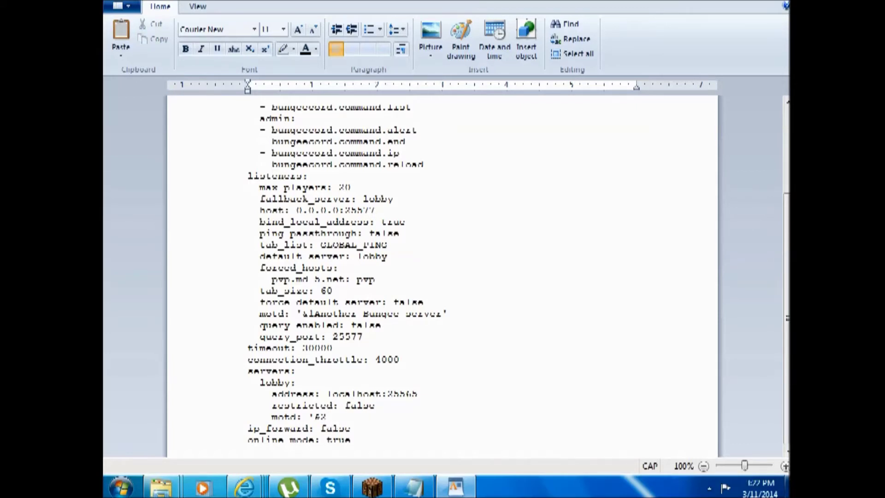
type("T")
key("Caps_Lock")
scroll(442, 276, "up", 1)
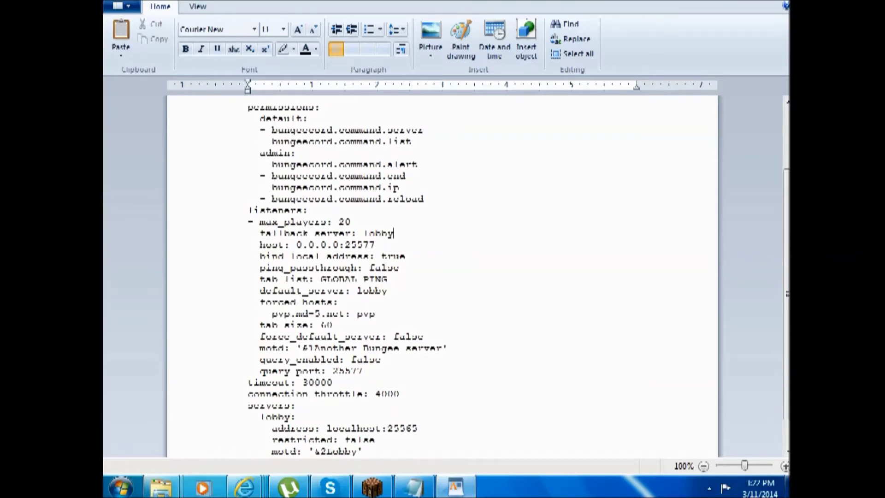
scroll(442, 276, "up", 2)
scroll(443, 277, "down", 2)
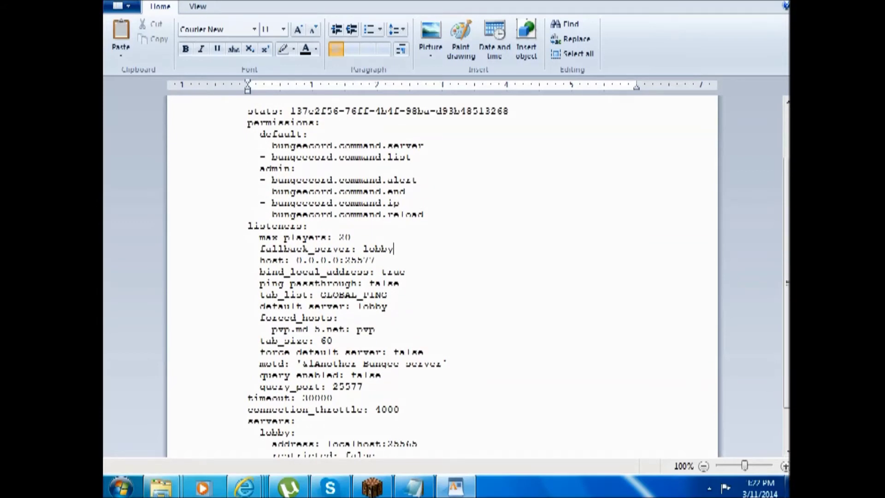
Step: Replace the listener motd with '&2You&2Tube' and insert a blank line after the lobby motd
left_click_drag(447, 363, 346, 362)
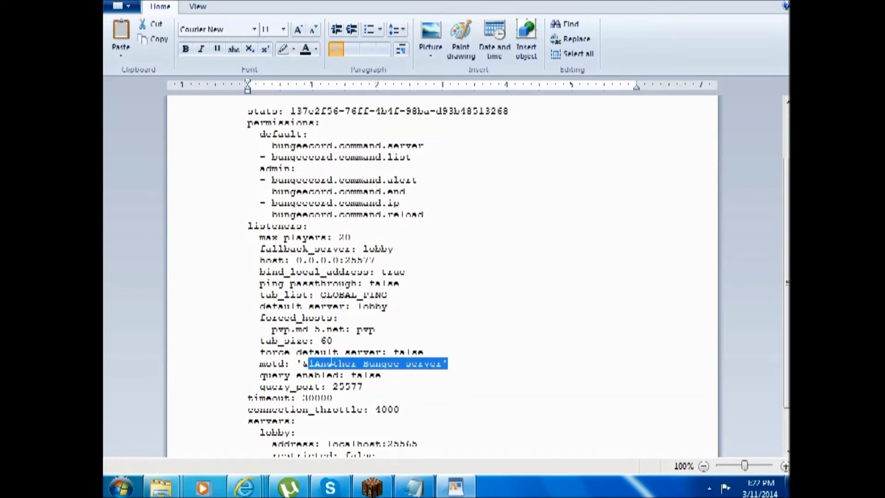
key("BackSpace")
type("2You")
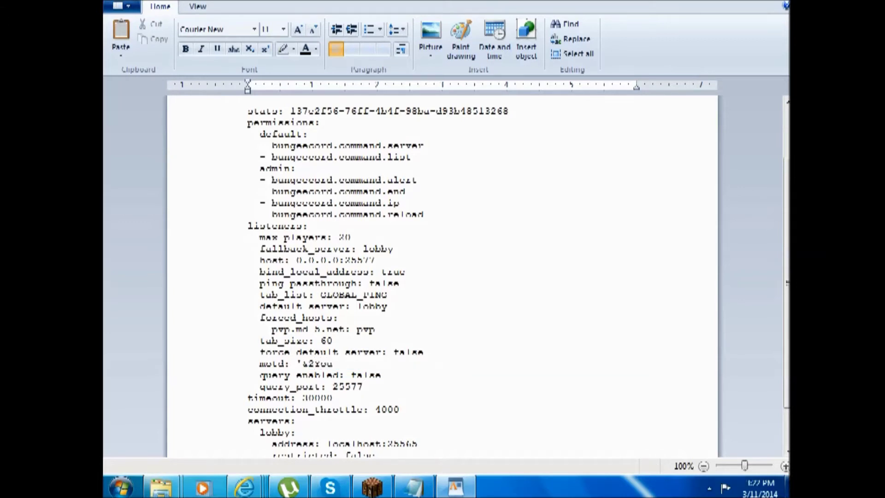
type("&2Tube")
scroll(442, 277, "down", 1)
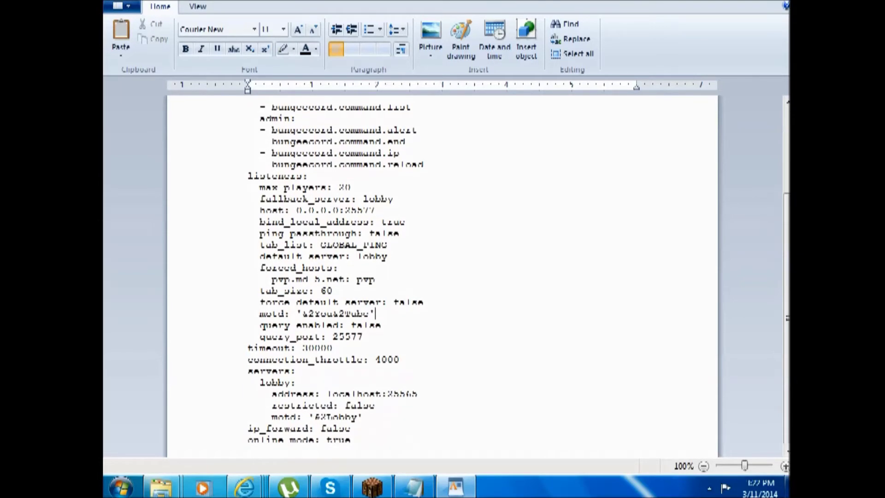
key("Return")
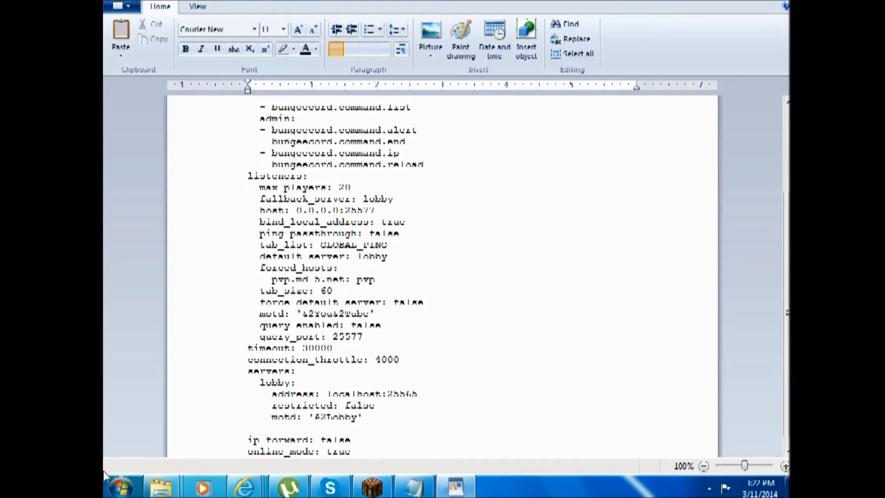
scroll(443, 277, "down", 1)
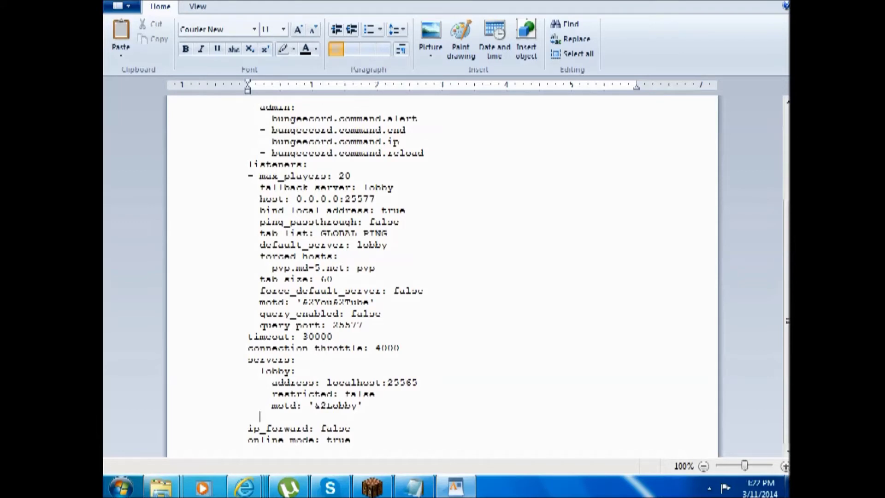
Step: Add a hungergames server entry at localhost:25566 with restricted: false and motd '&8Hungergames'
type("bung")
type("ergames")
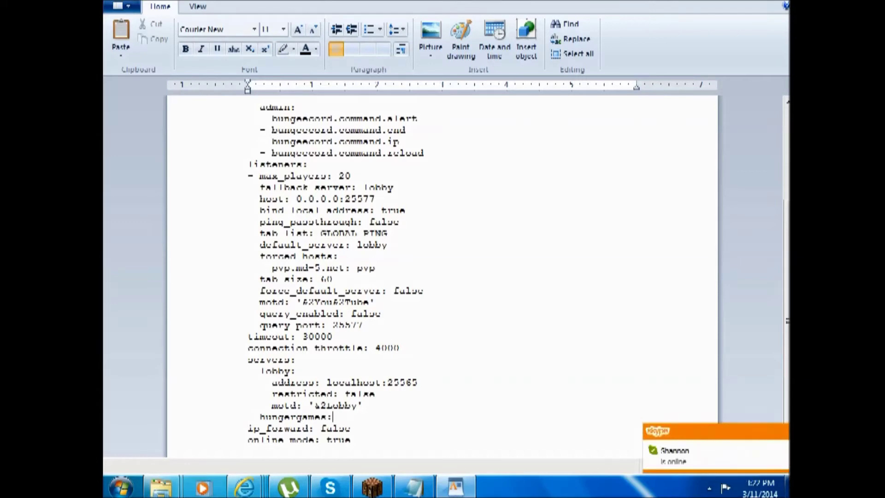
type(":")
key("Return")
type("adf")
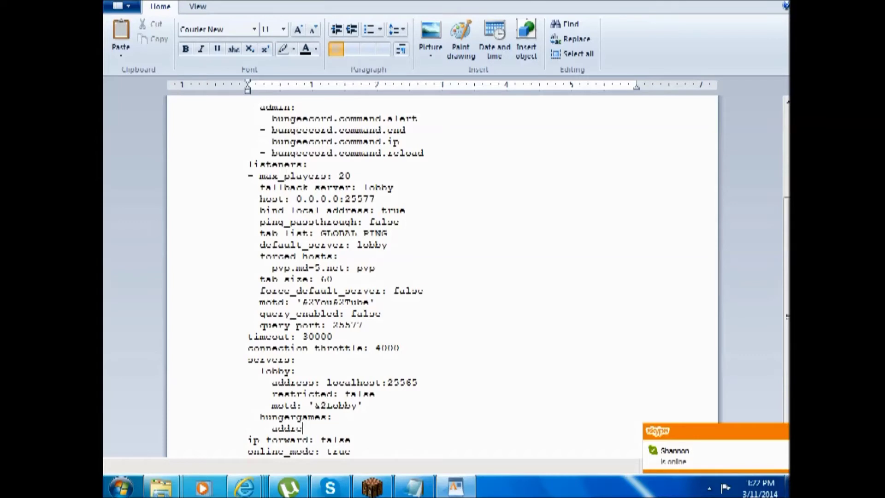
type("ress: localhos")
type("t:21")
type("566")
key("Return")
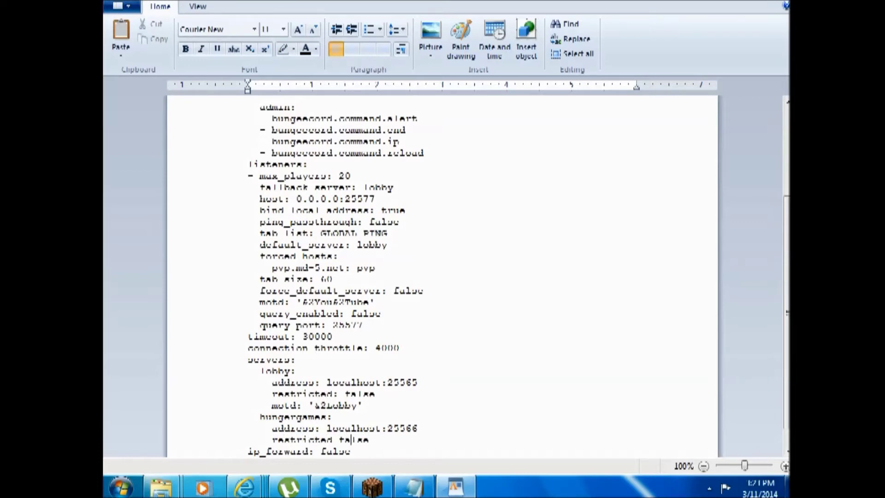
type(":")
key("Down")
key("Home")
key("shift+End")
key("Delete")
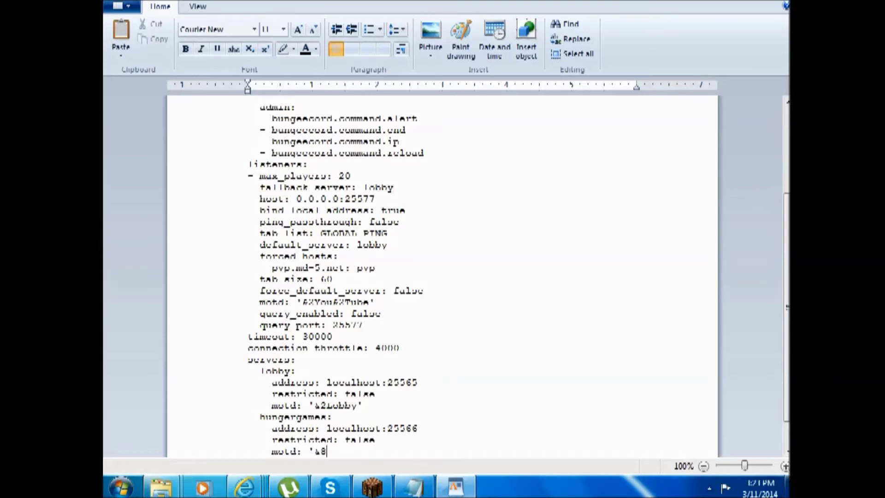
type("HUNGE")
key("BackSpace")
key("BackSpace")
key("BackSpace")
Step: Change online_mode from true to false
scroll(442, 276, "down", 1)
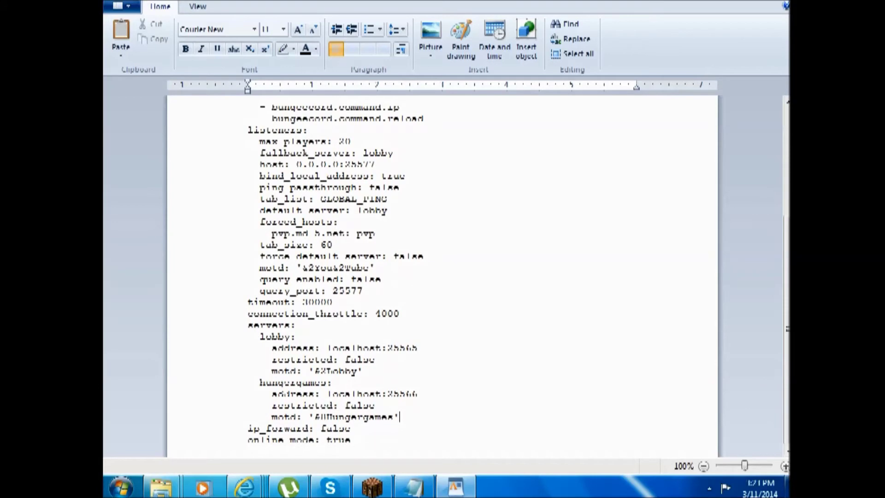
key("ctrl+shift+Left")
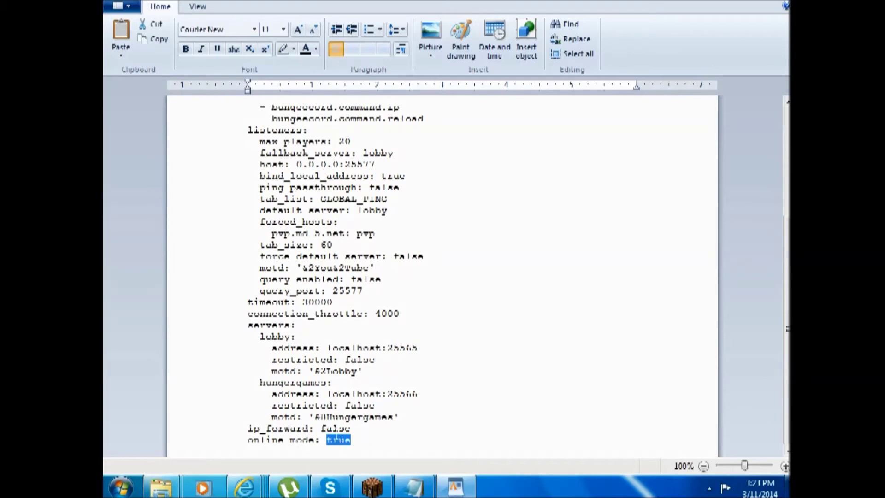
type("fals")
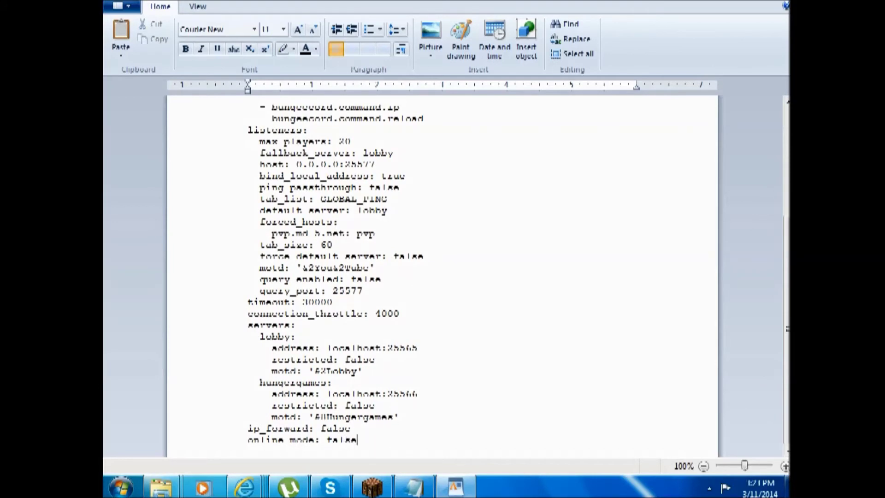
scroll(442, 276, "up", 5)
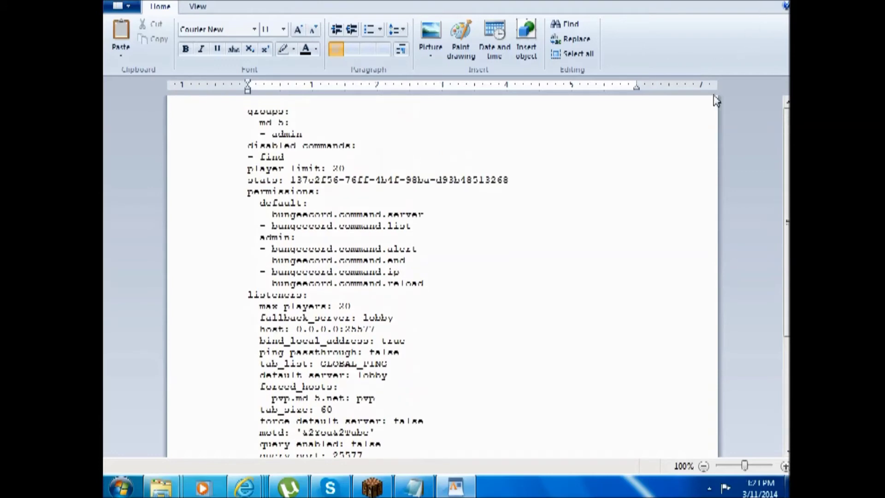
Step: Close WordPad and save the changes to config.yml
right_click(455, 487)
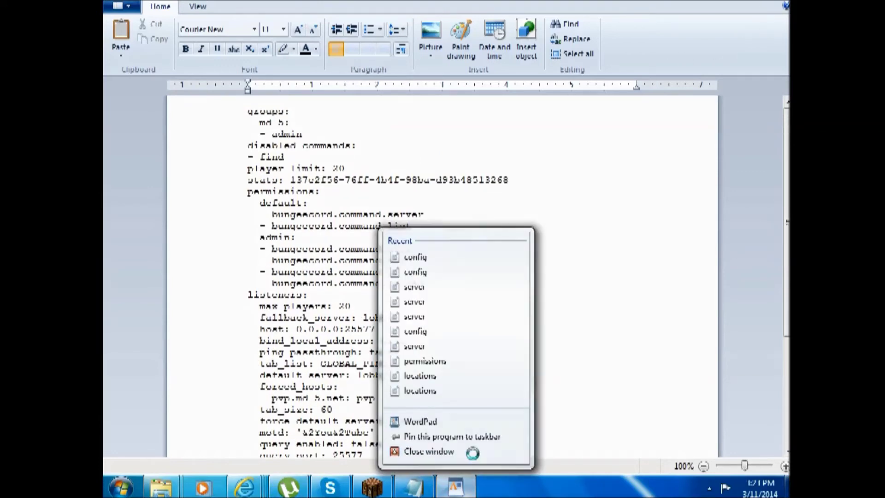
left_click(429, 452)
left_click(404, 251)
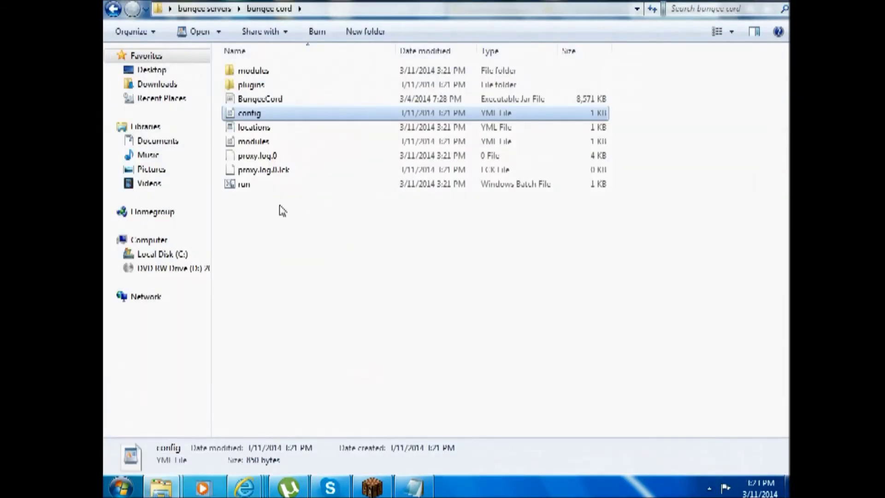
Step: Go up to bungee servers, select hunger games, and bring up the Lib's Hungergames page
left_click(113, 9)
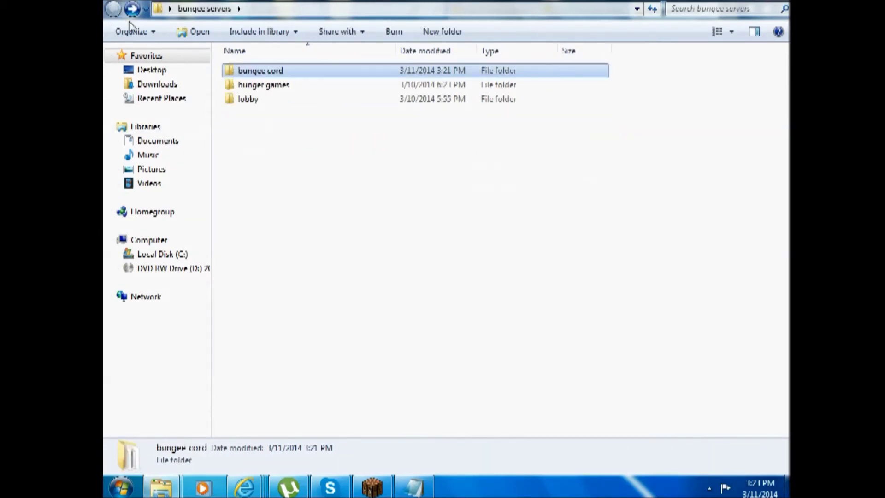
left_click(226, 85)
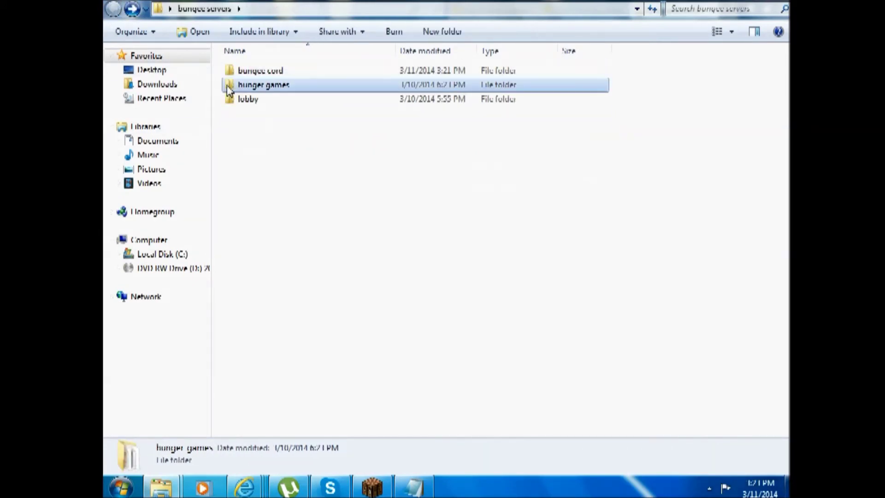
left_click(245, 487)
left_click(306, 410)
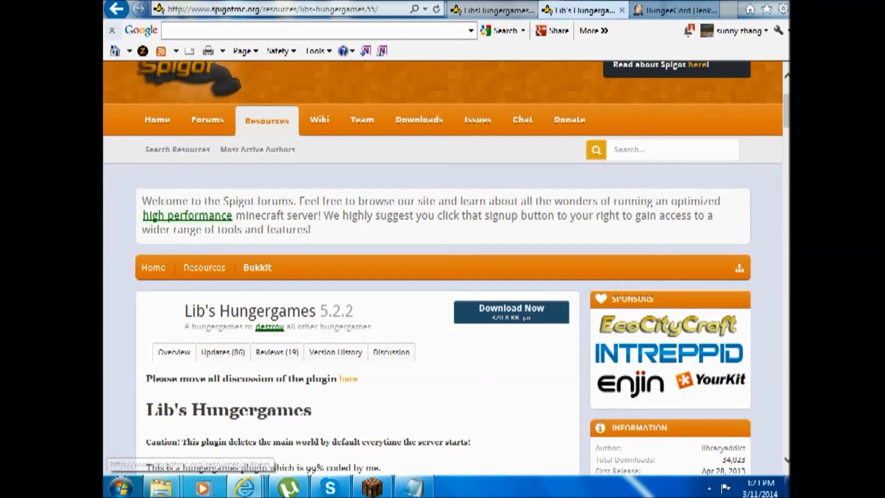
Step: Select the Lib's Hungergames page address, then return to the bungee servers folder window
left_click(311, 13)
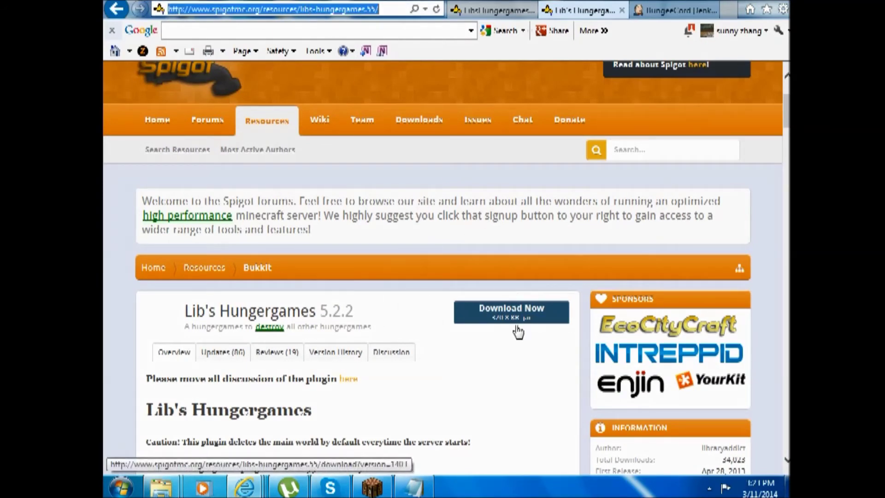
mouse_move(161, 487)
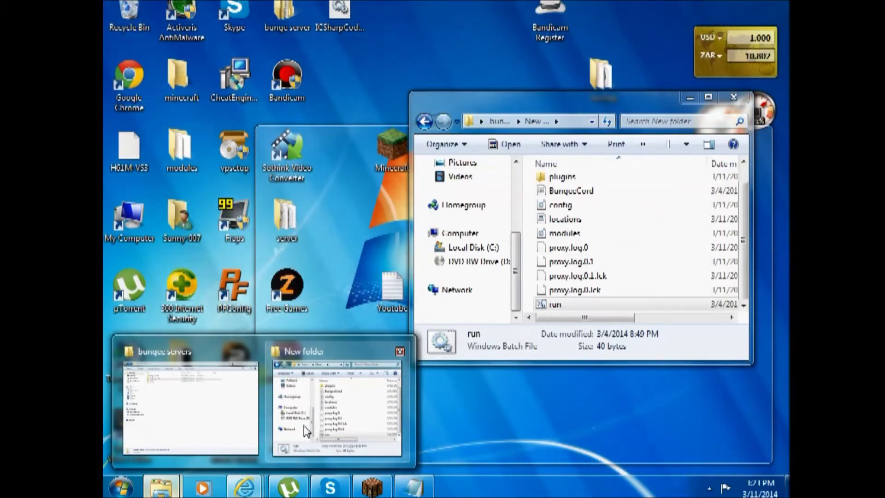
left_click(396, 364)
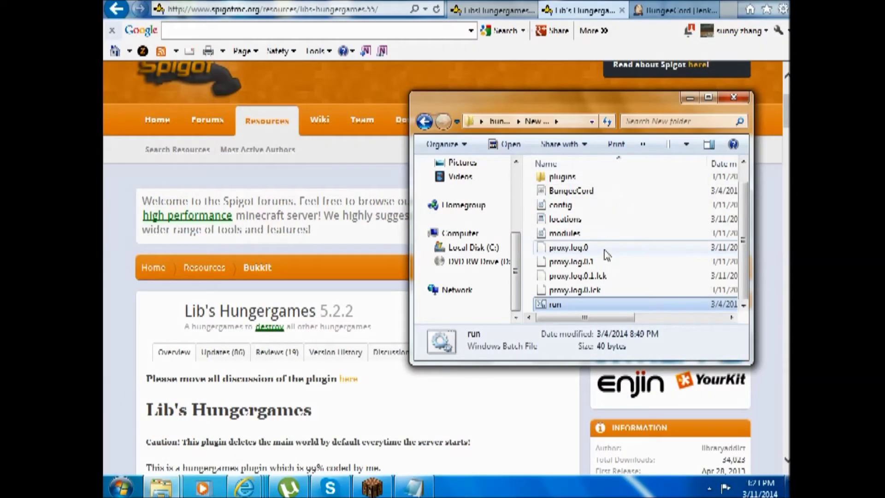
mouse_move(162, 488)
left_click(181, 402)
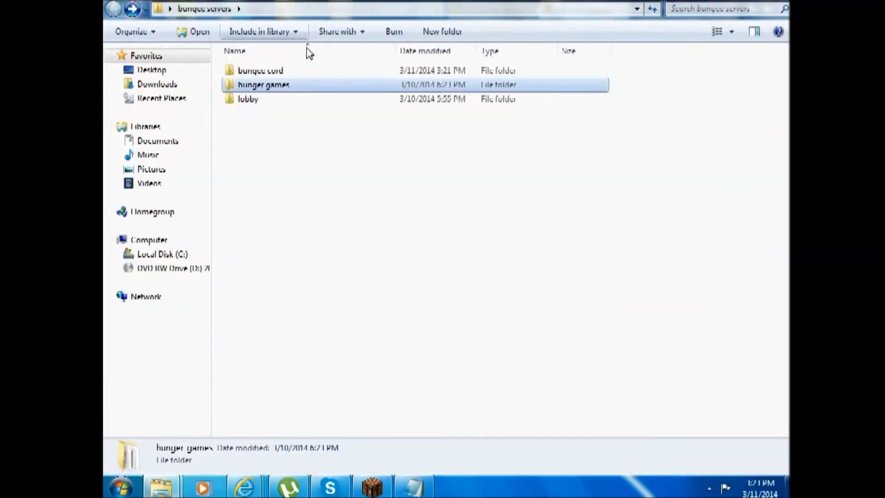
Step: Open the empty plugins folder inside the hunger games server folder
left_click(296, 96)
double_click(296, 88)
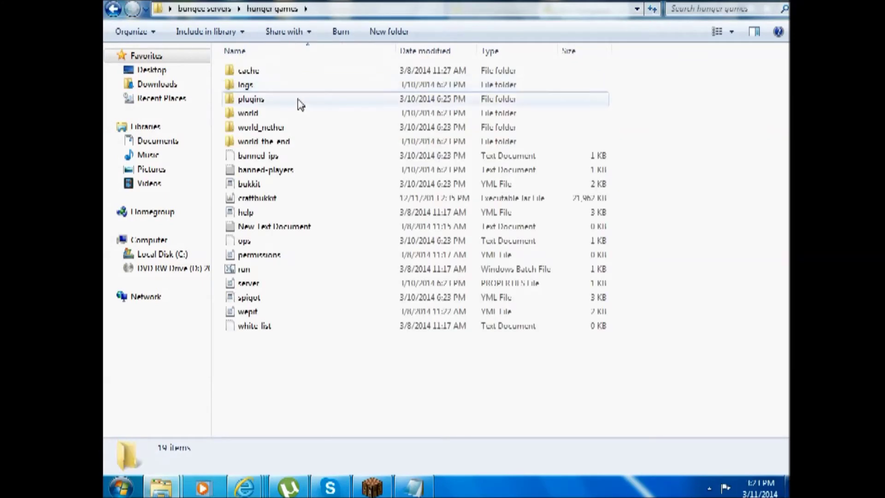
double_click(331, 99)
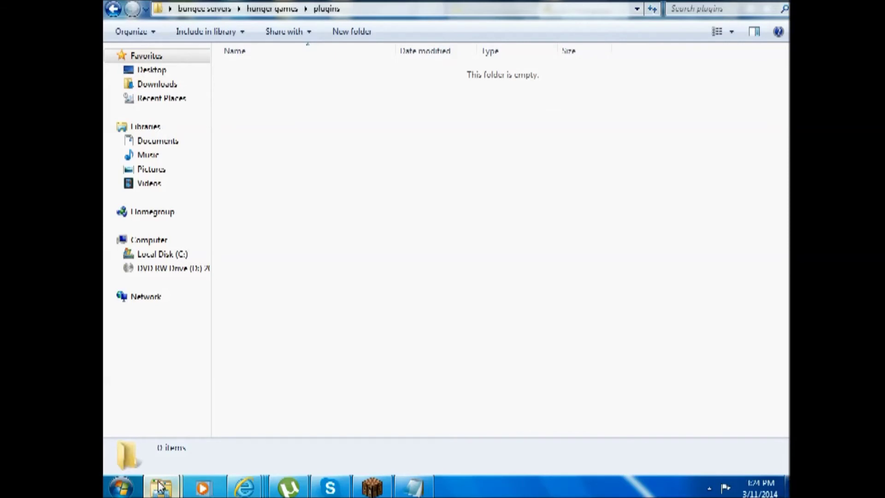
Step: In the second window, open the Hungergames plugins folder and locate the LibsHungergames and LibsMcpvp jars
mouse_move(161, 487)
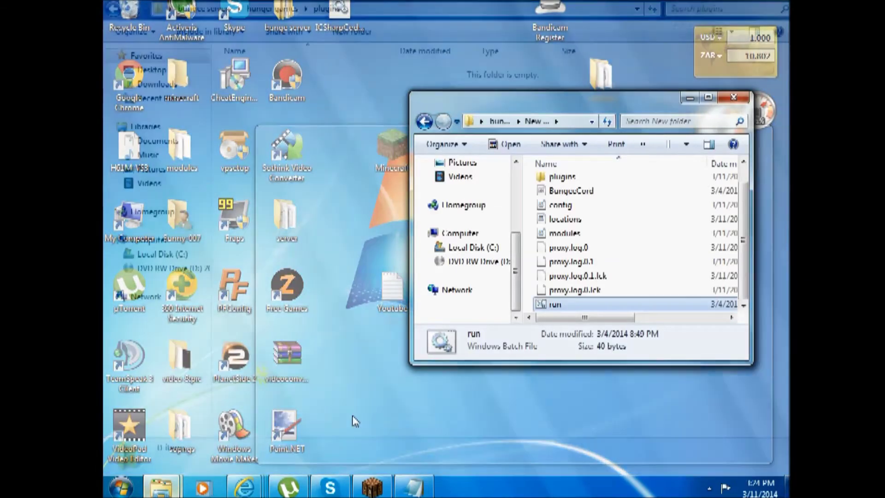
left_click(354, 420)
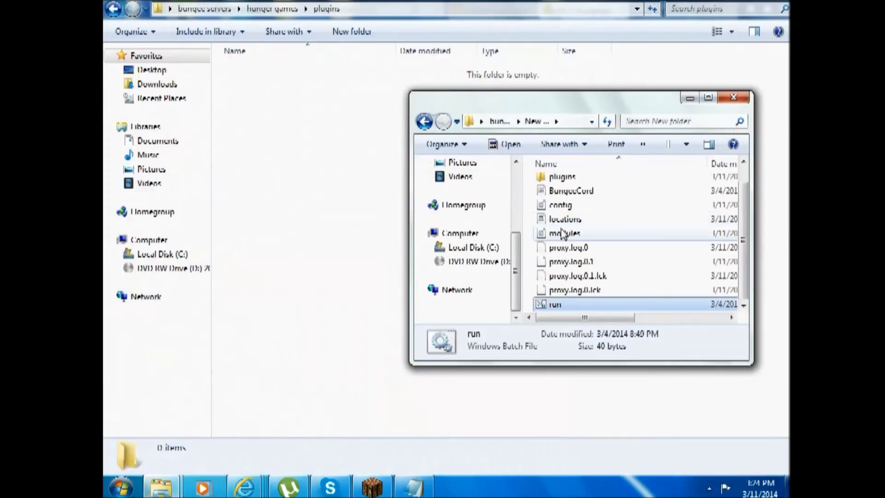
left_click(424, 121)
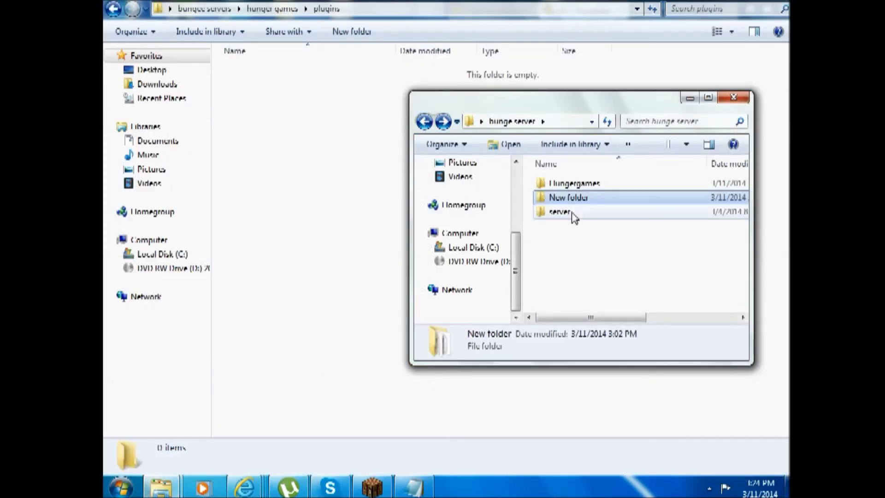
double_click(574, 183)
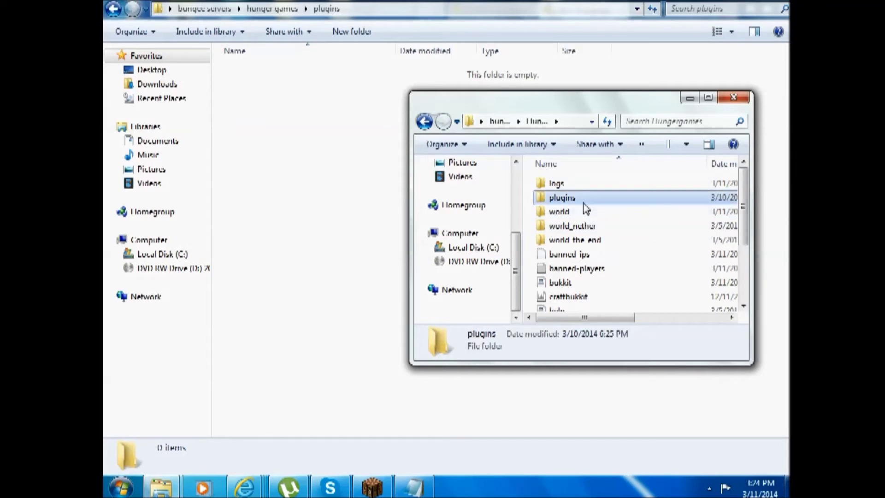
double_click(571, 198)
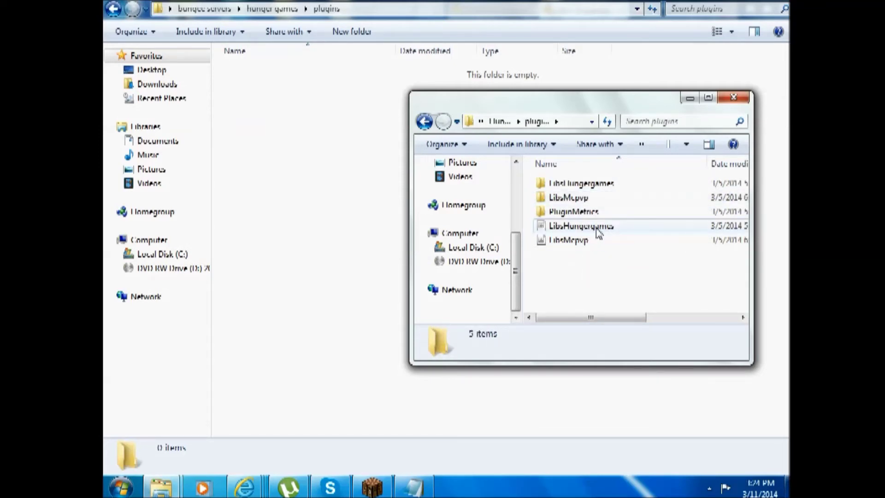
left_click_drag(539, 231, 573, 246)
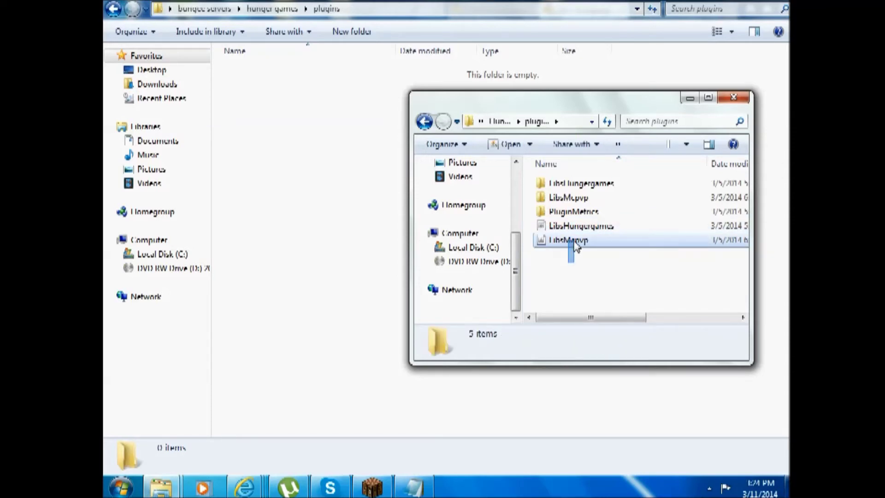
left_click(587, 273)
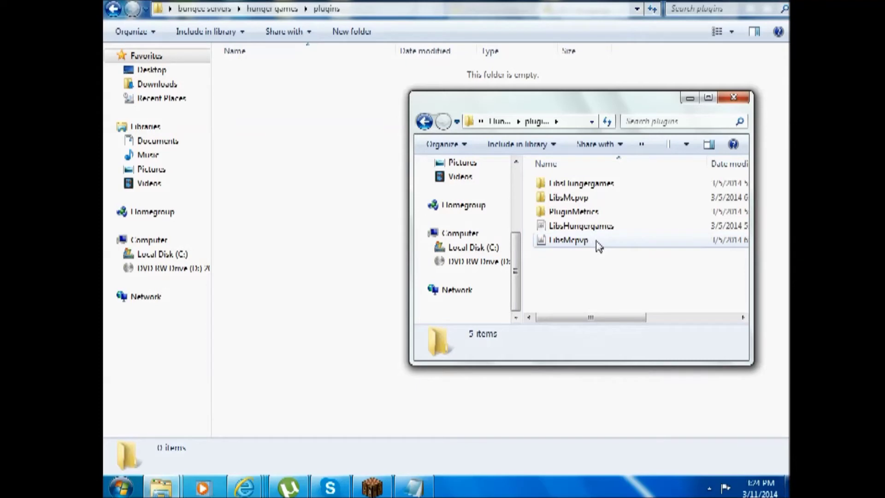